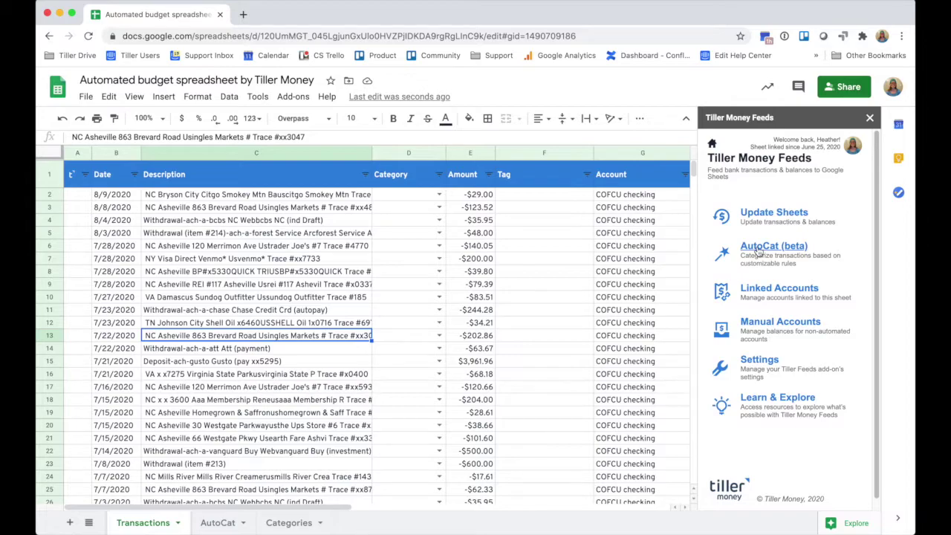
# Open AutoCat and suggest a rule from the Ingles Markets transaction dated 8/8/2020.
pyautogui.click(758, 248)
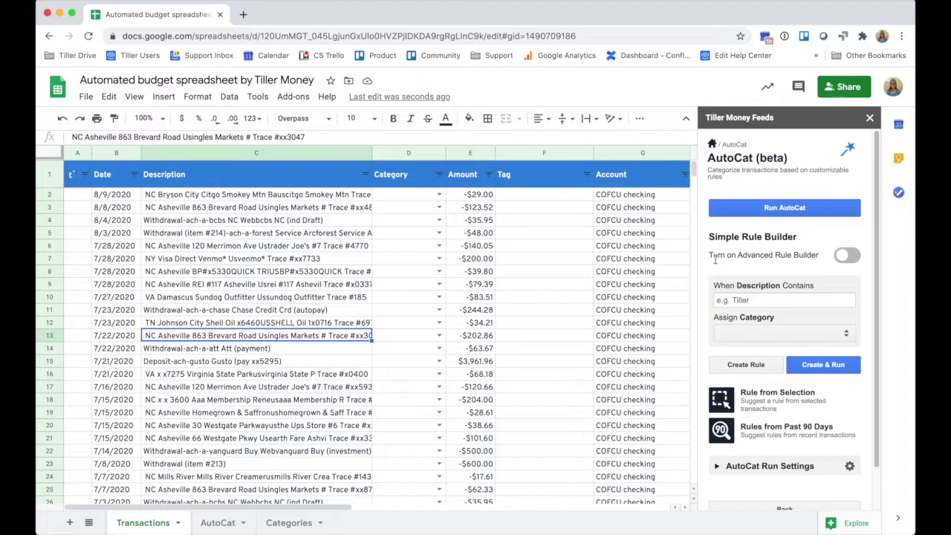
pyautogui.scroll(-1, 724, 276)
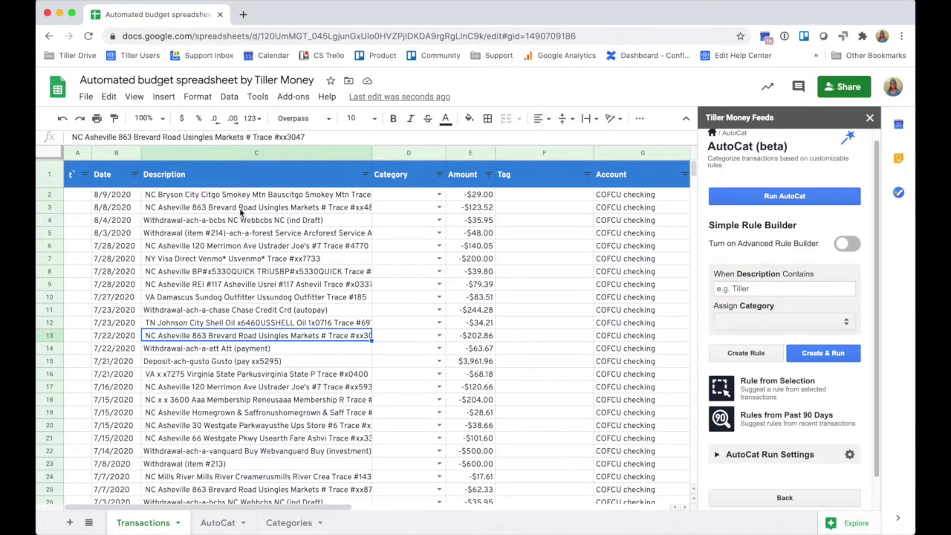
pyautogui.click(239, 209)
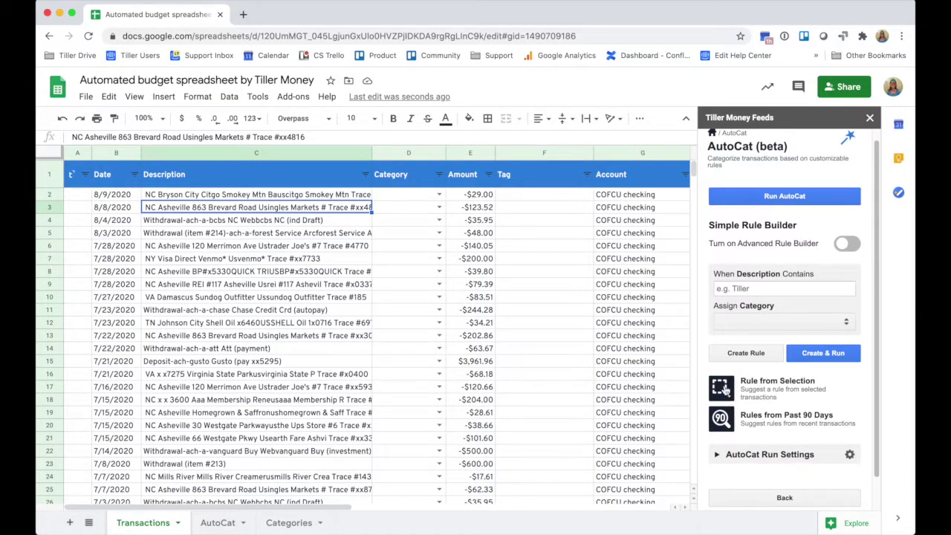
pyautogui.click(724, 388)
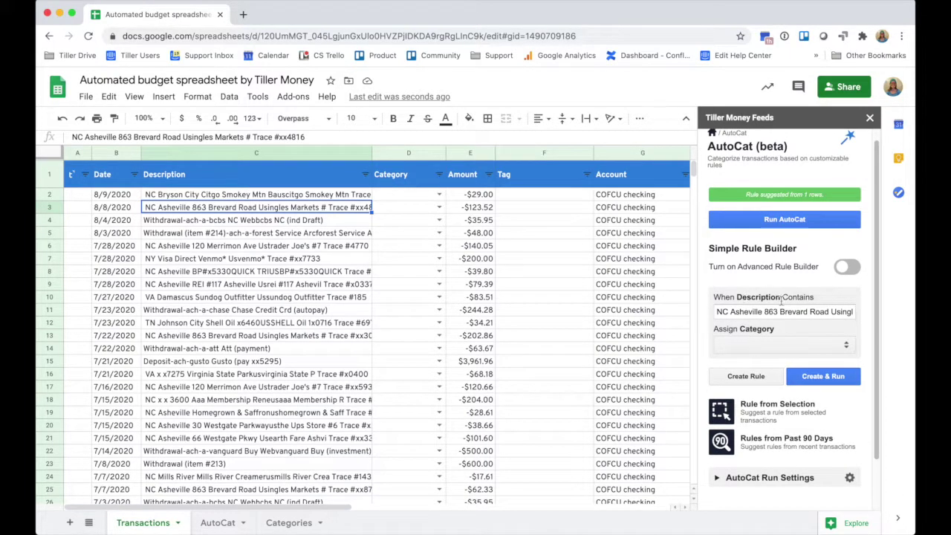
# Shorten the suggested rule's description text to "Ingles".
pyautogui.click(844, 312)
pyautogui.press('End')
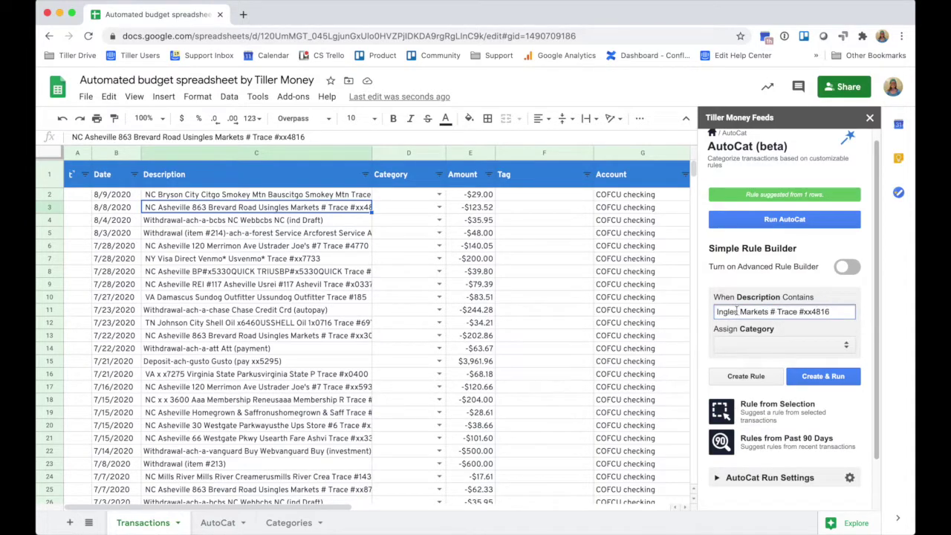
pyautogui.moveTo(737, 311); pyautogui.dragTo(830, 311)
pyautogui.press('BackSpace')
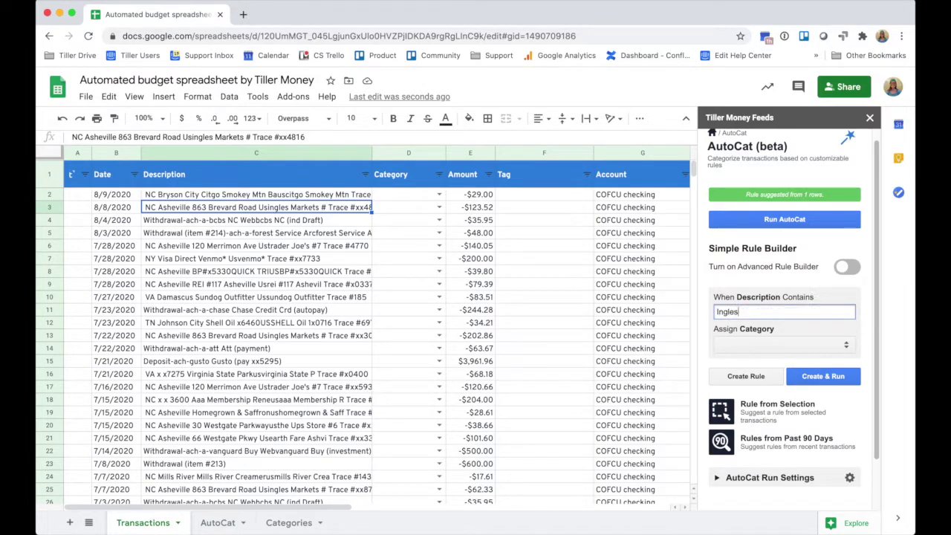
# Assign the Groceries category to the Ingles rule, create and run it, and check the categorized rows.
pyautogui.click(752, 345)
pyautogui.click(751, 374)
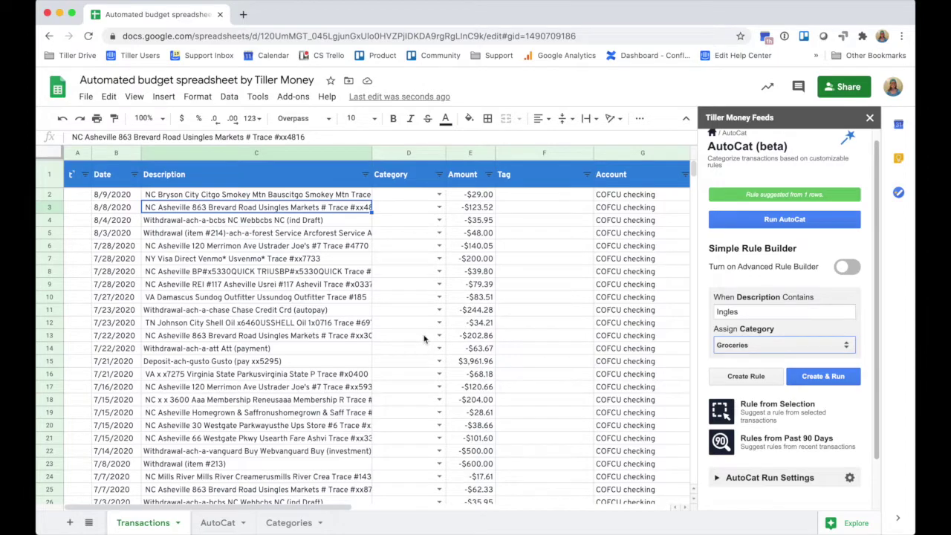
pyautogui.click(738, 381)
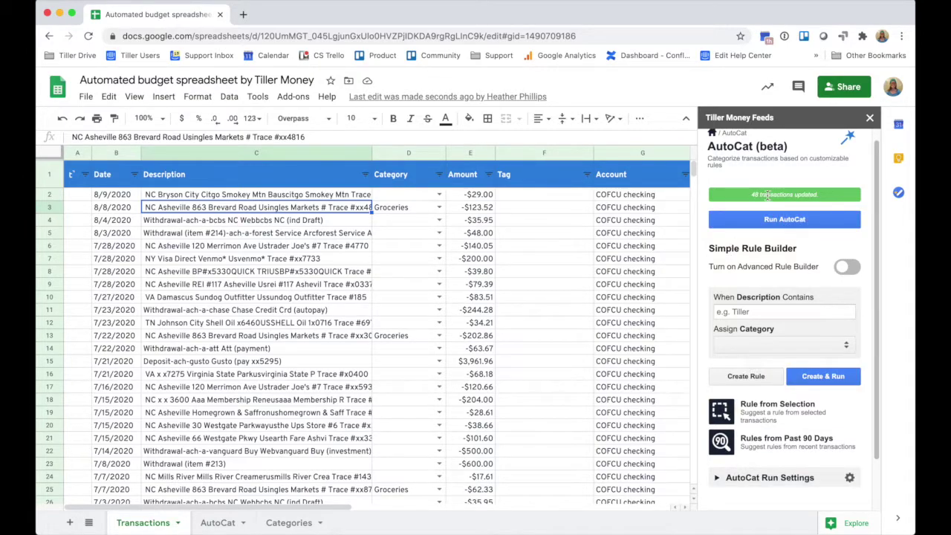
pyautogui.click(386, 214)
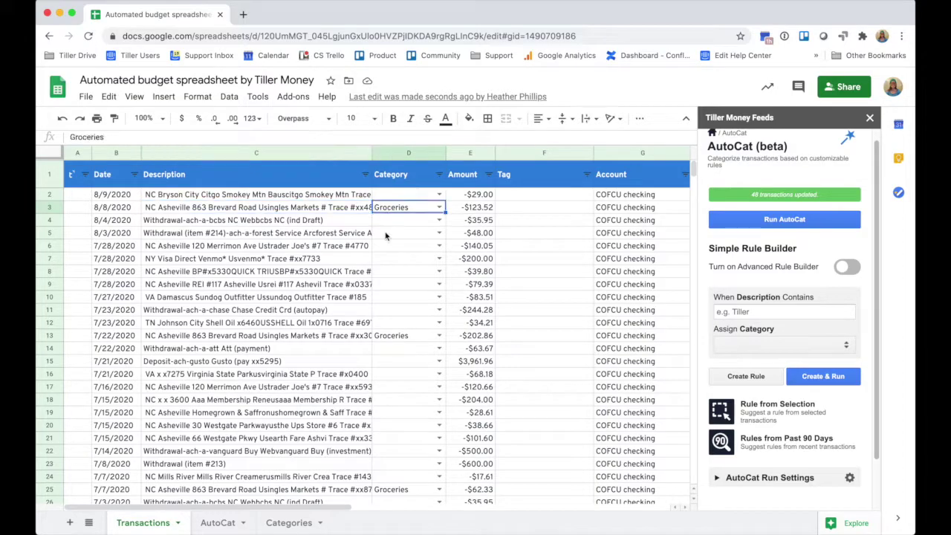
pyautogui.click(391, 333)
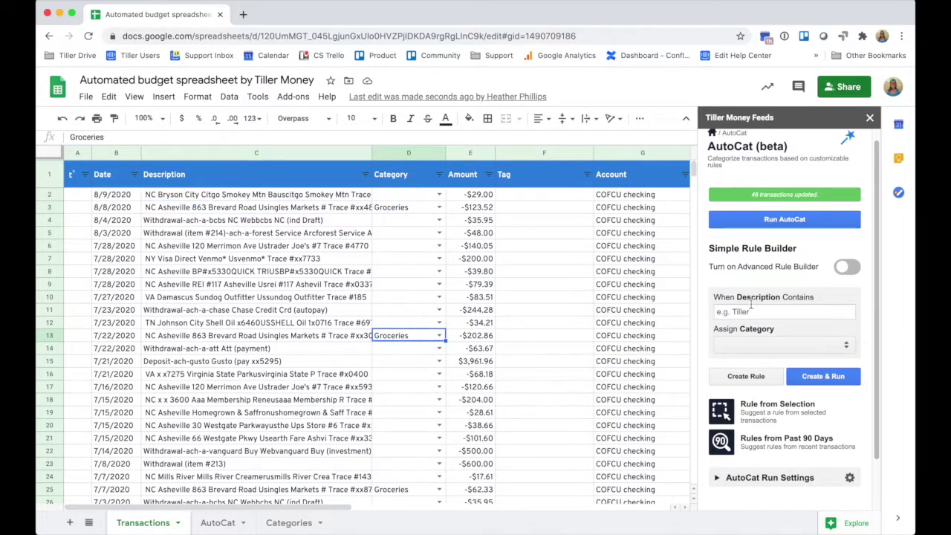
# Suggest rules from the past 90 days and remove the suggestion for the Vanguard withdrawals.
pyautogui.click(721, 449)
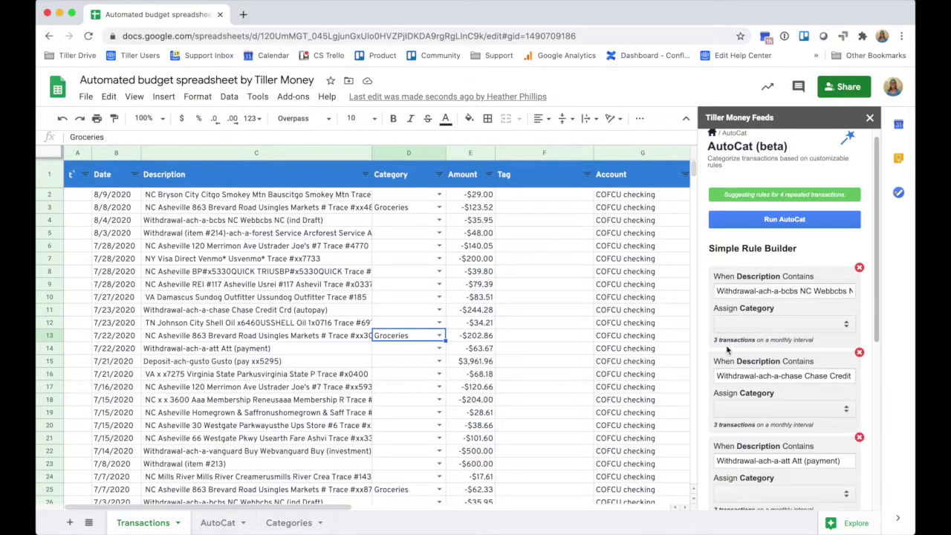
pyautogui.scroll(-2, 730, 343)
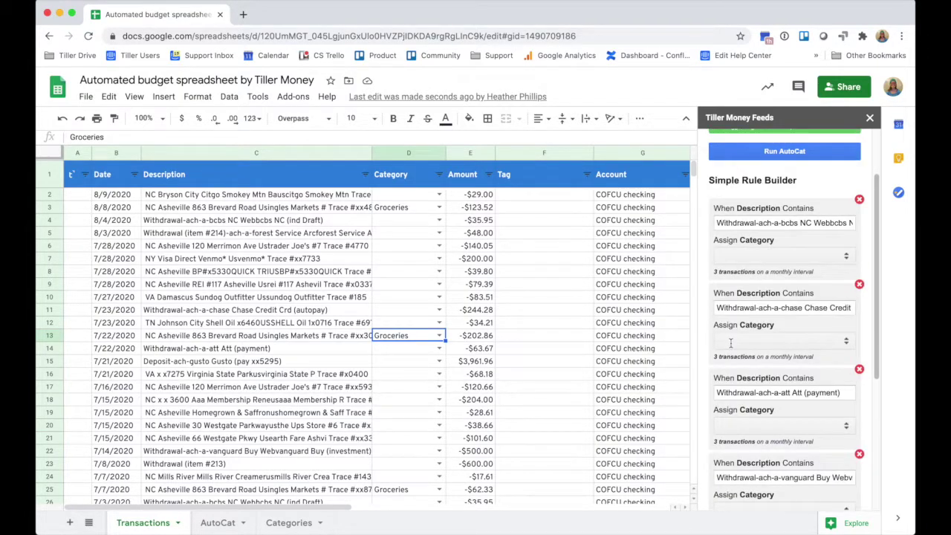
pyautogui.scroll(-2, 730, 342)
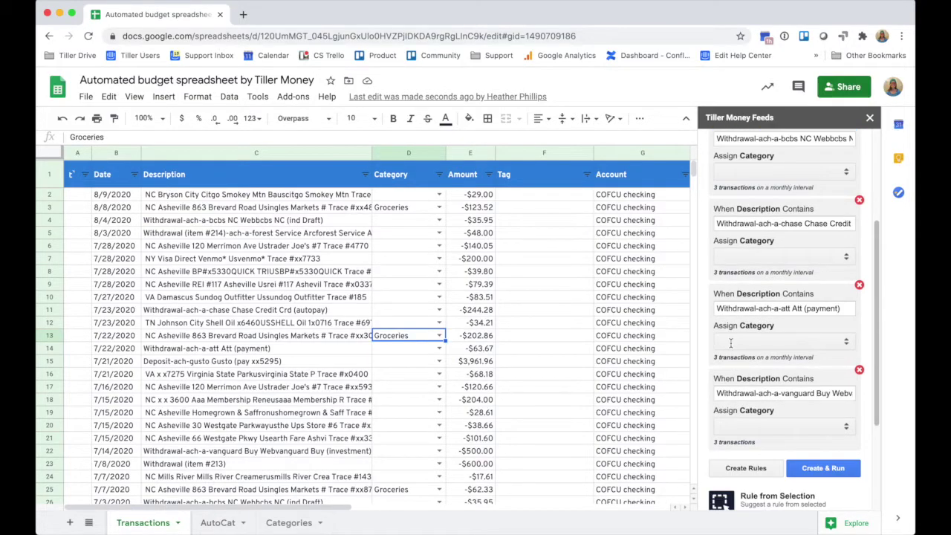
pyautogui.click(858, 370)
pyautogui.scroll(2, 776, 366)
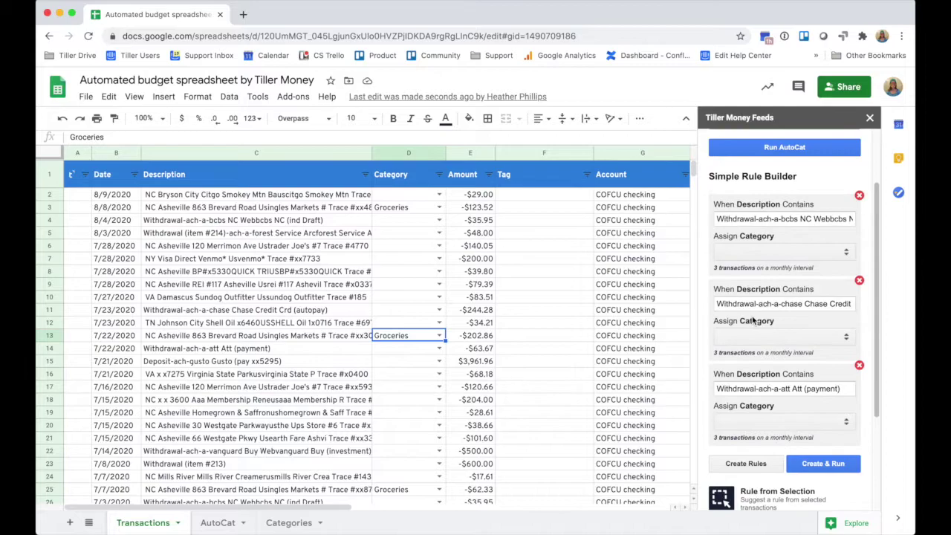
# Assign Subscriptions to the bcbs rule, Transfer to the Chase rule and Phone to the Att rule, and create and run them.
pyautogui.click(750, 252)
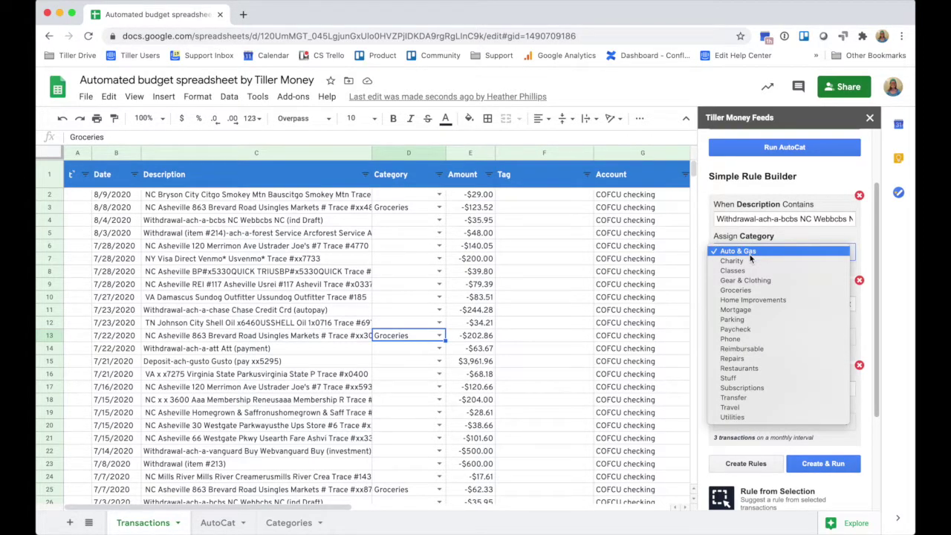
pyautogui.click(747, 388)
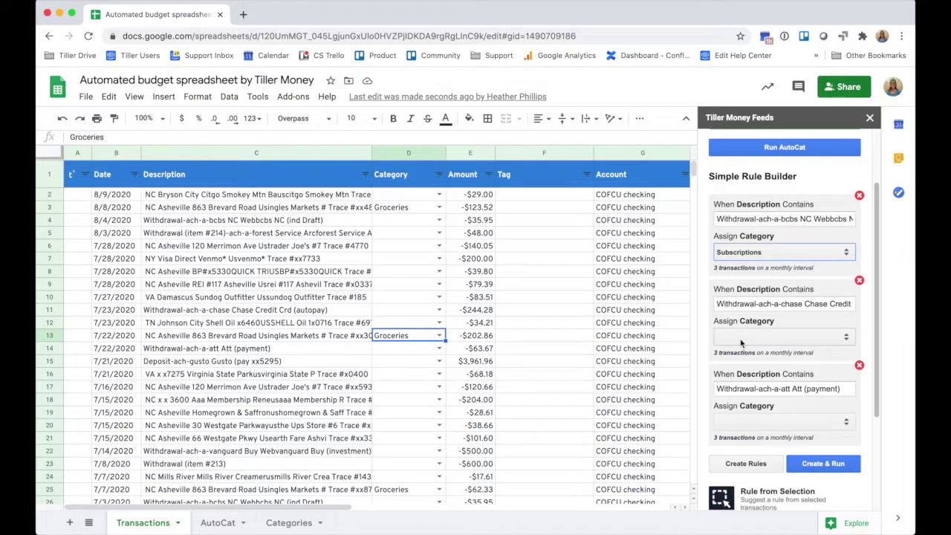
pyautogui.click(741, 342)
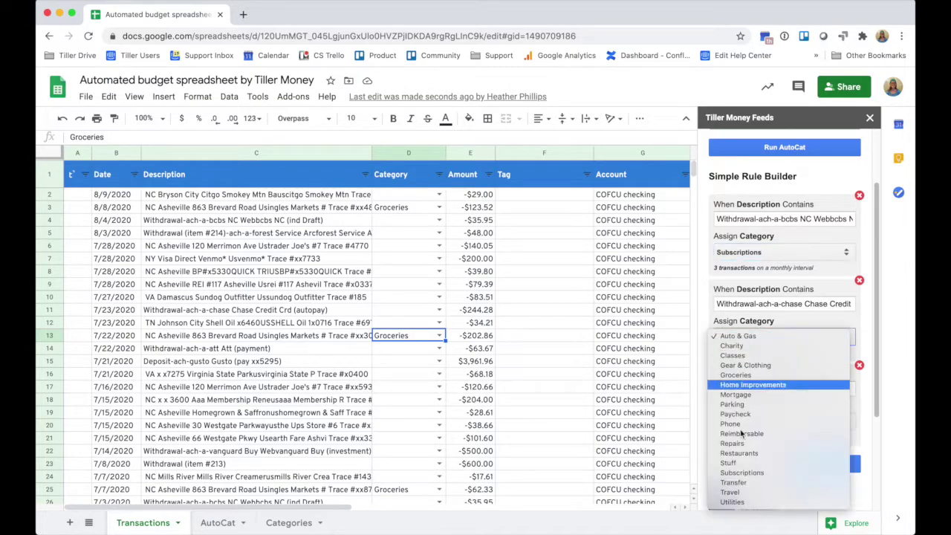
pyautogui.click(732, 482)
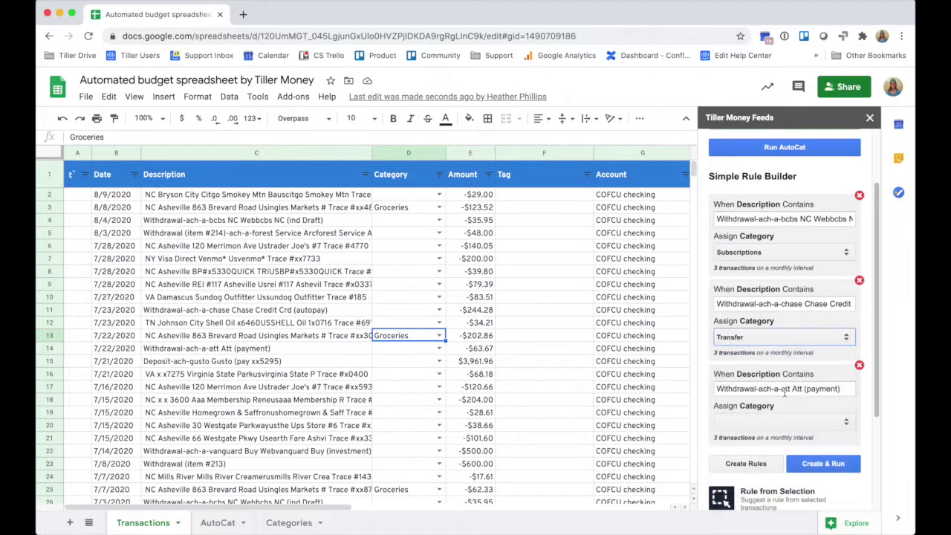
pyautogui.click(751, 426)
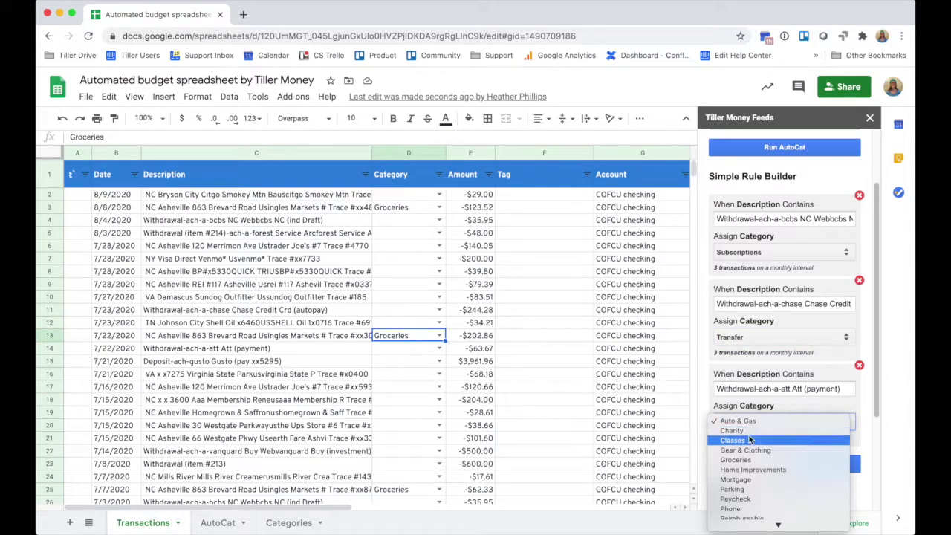
pyautogui.scroll(-2, 750, 438)
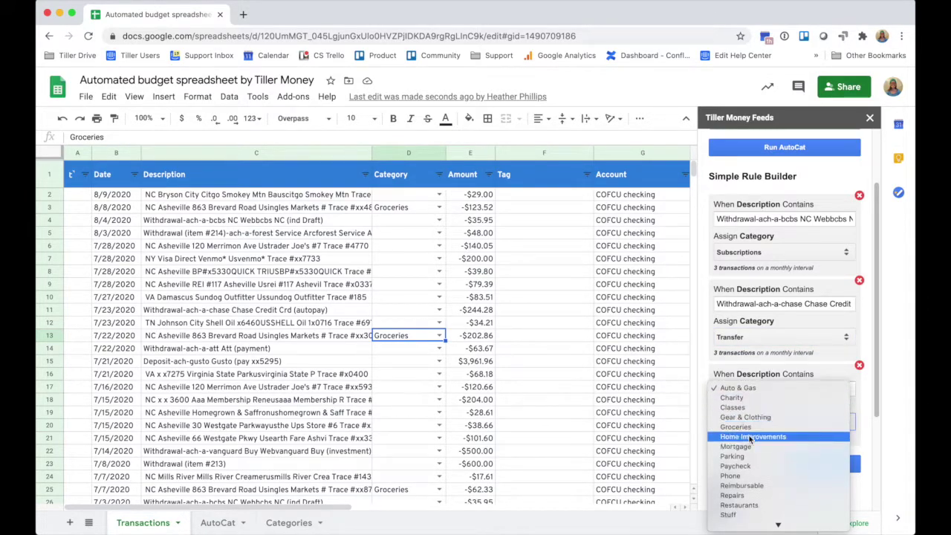
pyautogui.click(745, 479)
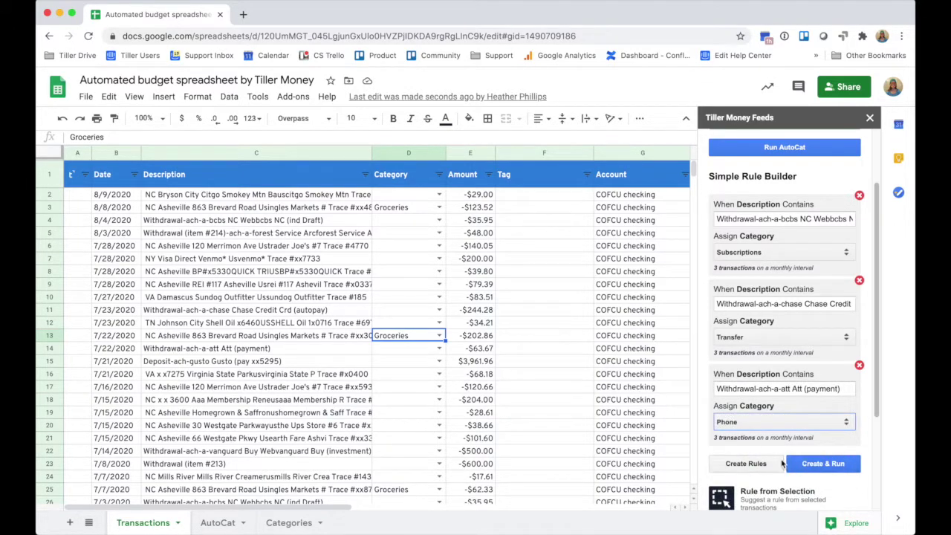
pyautogui.click(819, 464)
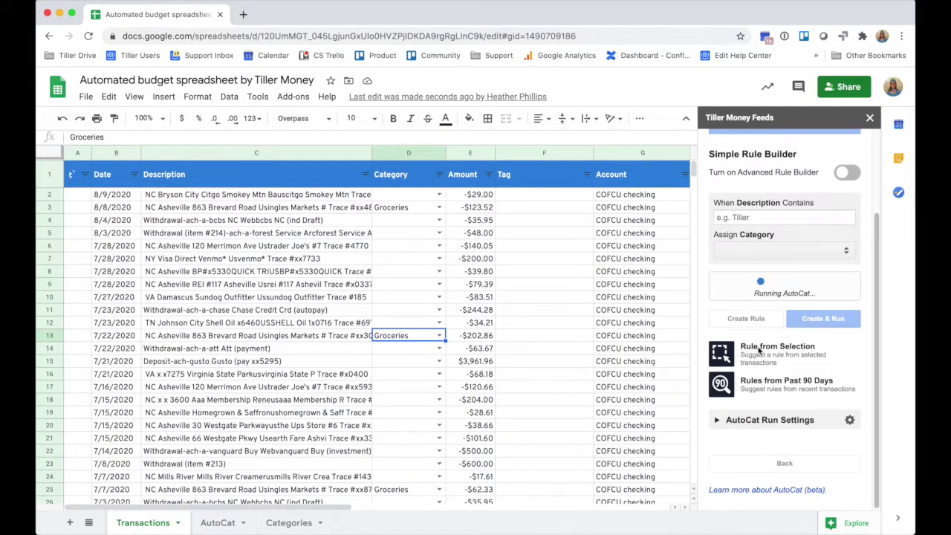
# Turn on the Advanced Rule Builder.
pyautogui.scroll(1, 758, 349)
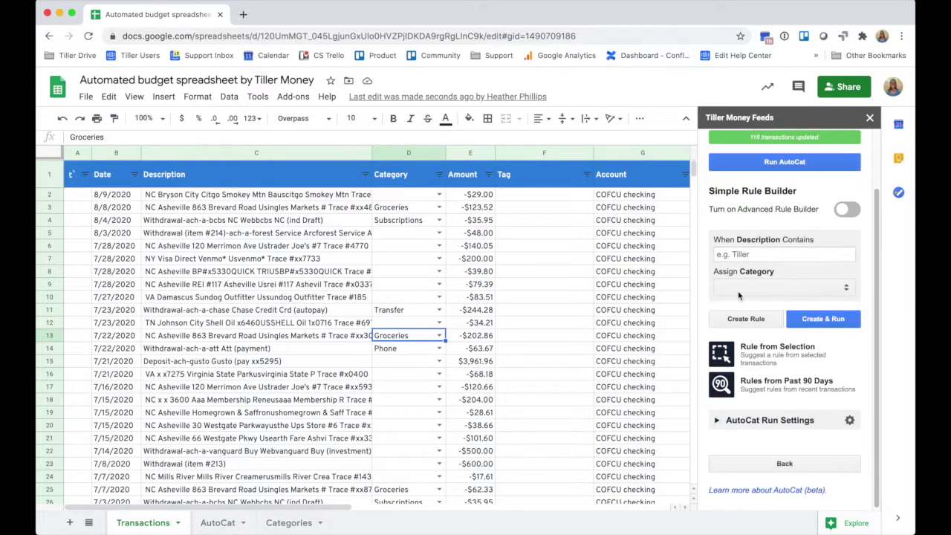
pyautogui.scroll(3, 733, 332)
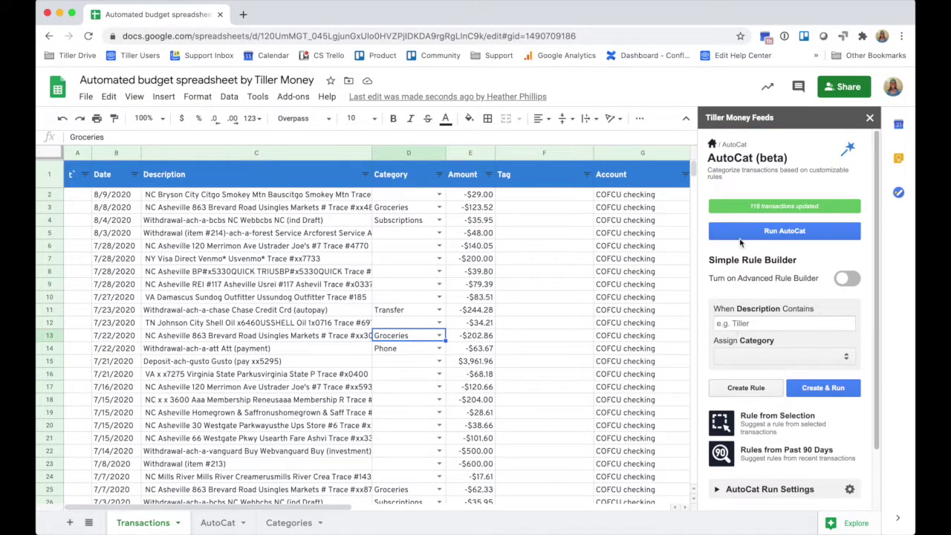
pyautogui.click(847, 280)
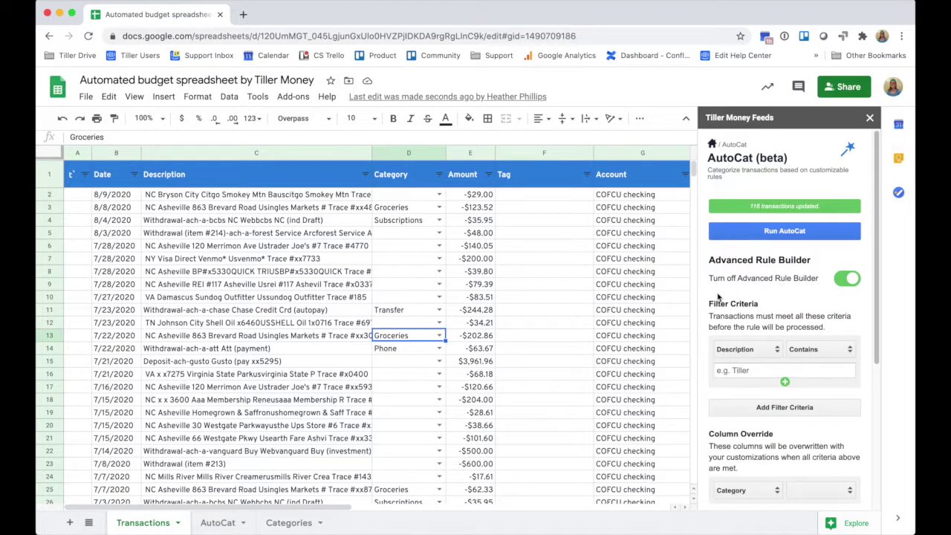
# Set the Description Contains filter to two alternative values, "Trader Joe's" and "Wholefds".
pyautogui.scroll(-1, 719, 299)
pyautogui.scroll(-1, 719, 299)
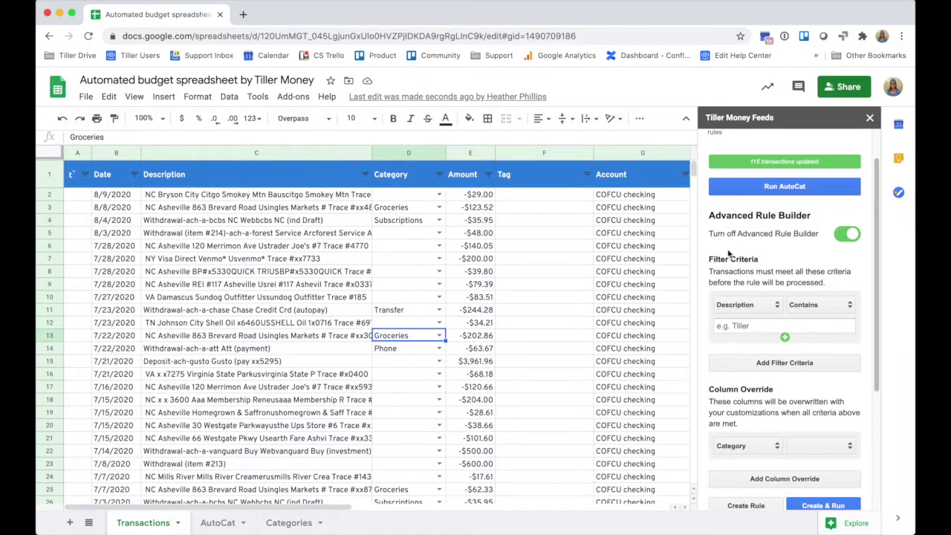
pyautogui.click(745, 330)
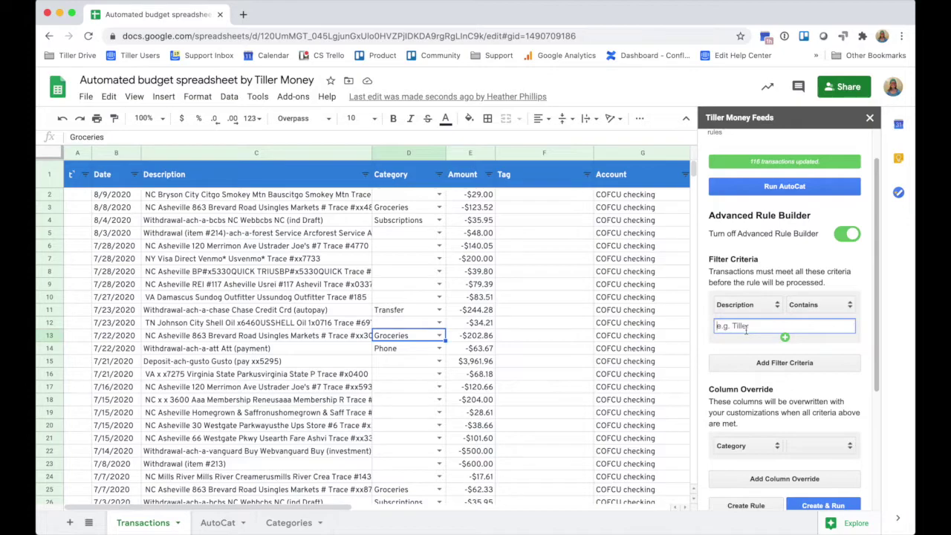
pyautogui.write("Trader Joe's")
pyautogui.click(784, 337)
pyautogui.click(755, 348)
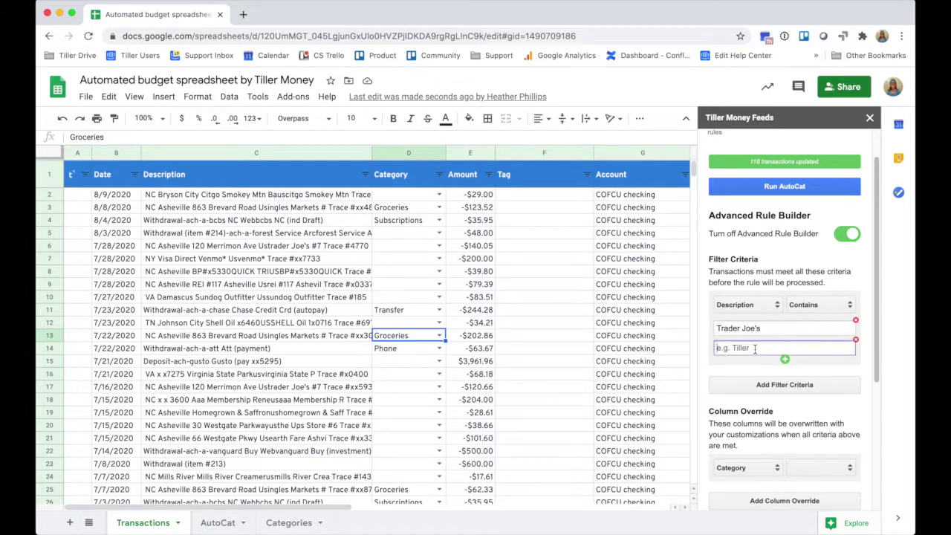
pyautogui.write('Wholefds')
pyautogui.scroll(-1, 748, 412)
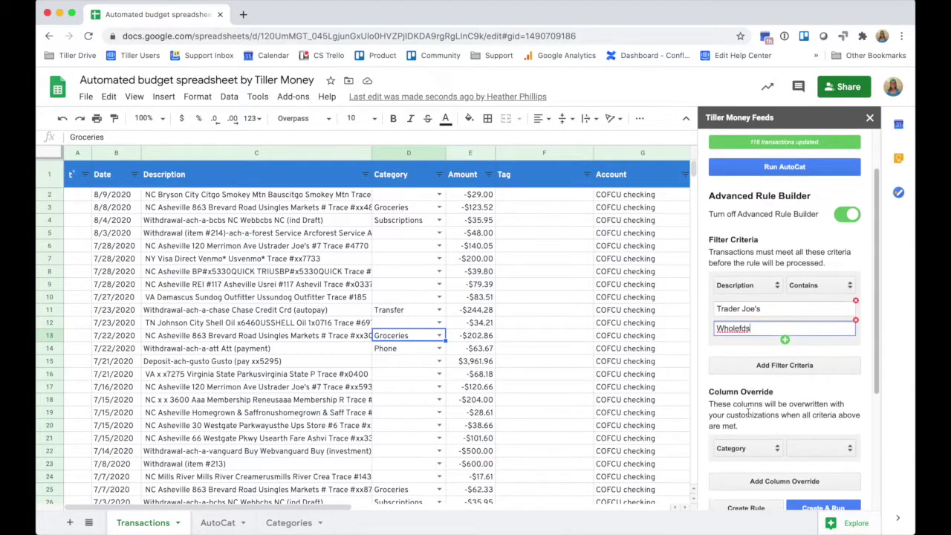
# Set the rule's Category column override to Groceries.
pyautogui.click(802, 443)
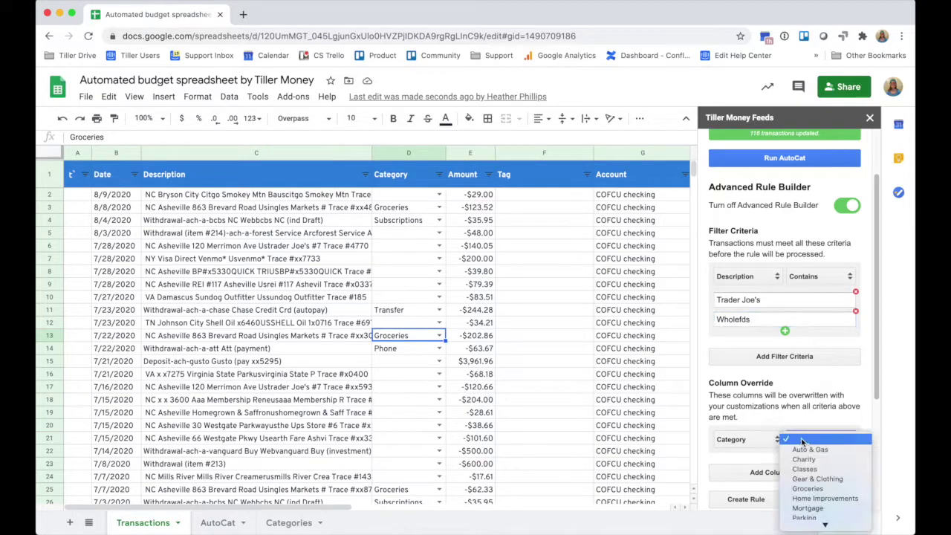
pyautogui.scroll(-2, 802, 476)
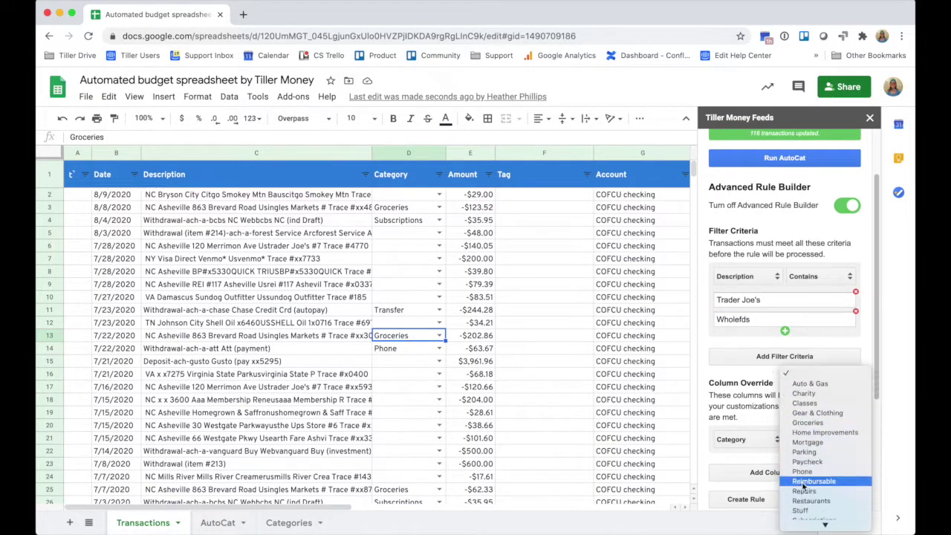
pyautogui.click(807, 423)
# Add a second column override to the rule and point it at the Tag column.
pyautogui.scroll(-2, 764, 415)
pyautogui.click(765, 415)
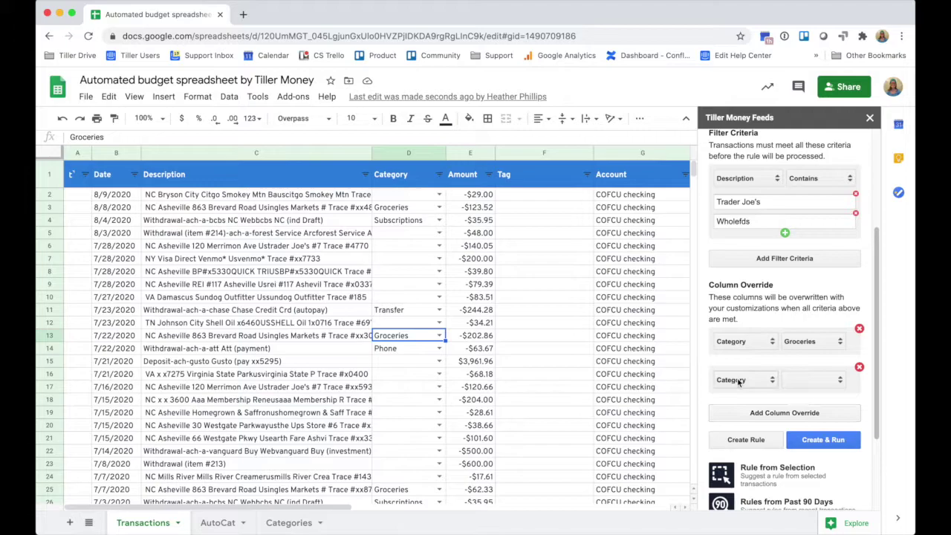
pyautogui.click(738, 382)
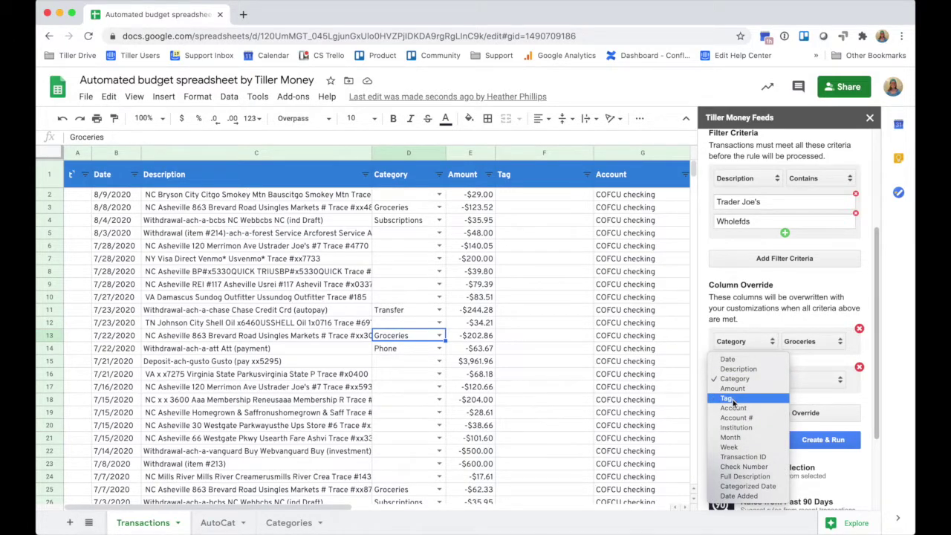
pyautogui.click(732, 399)
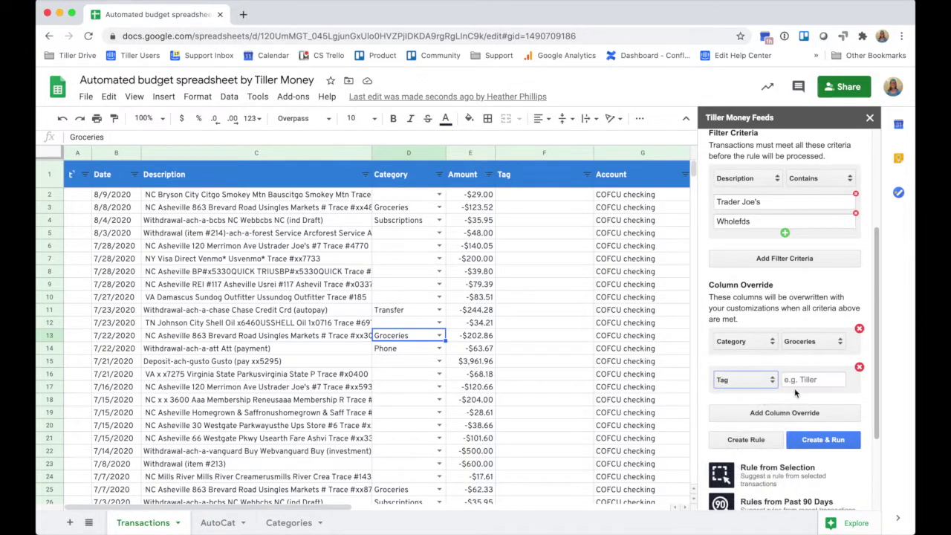
# Set the Tag override's value to "Food budget", and create and run the rule.
pyautogui.click(802, 382)
pyautogui.write('Fiid')
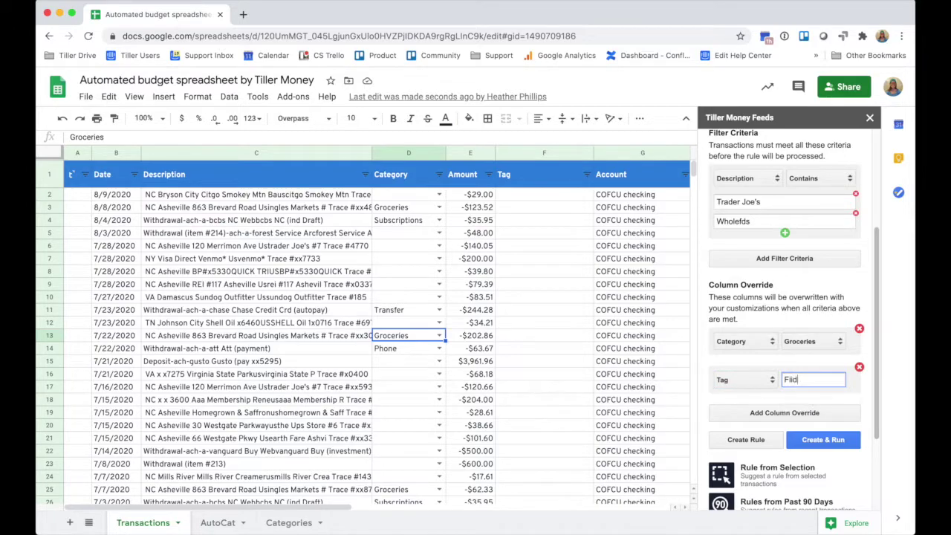
pyautogui.press('BackSpace')
pyautogui.press('BackSpace')
pyautogui.press('BackSpace')
pyautogui.write('ood budget')
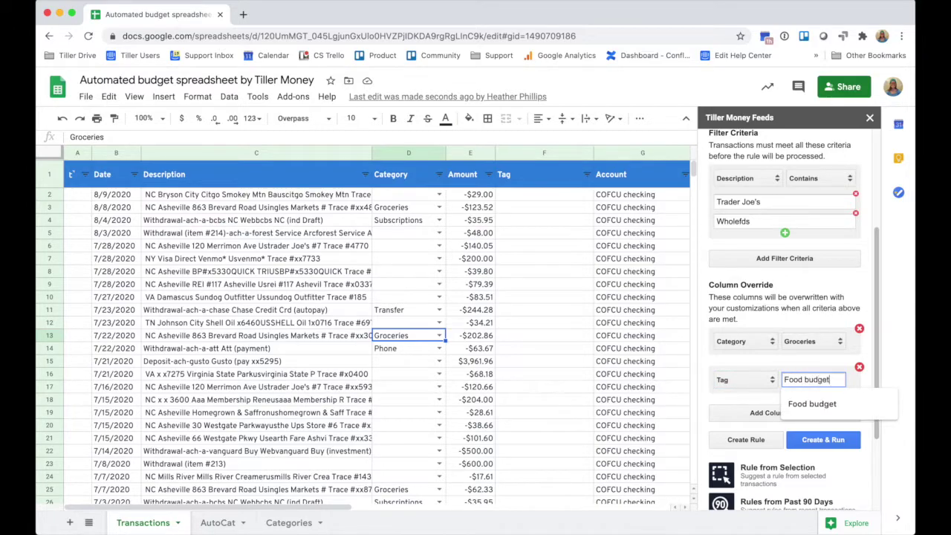
pyautogui.click(833, 476)
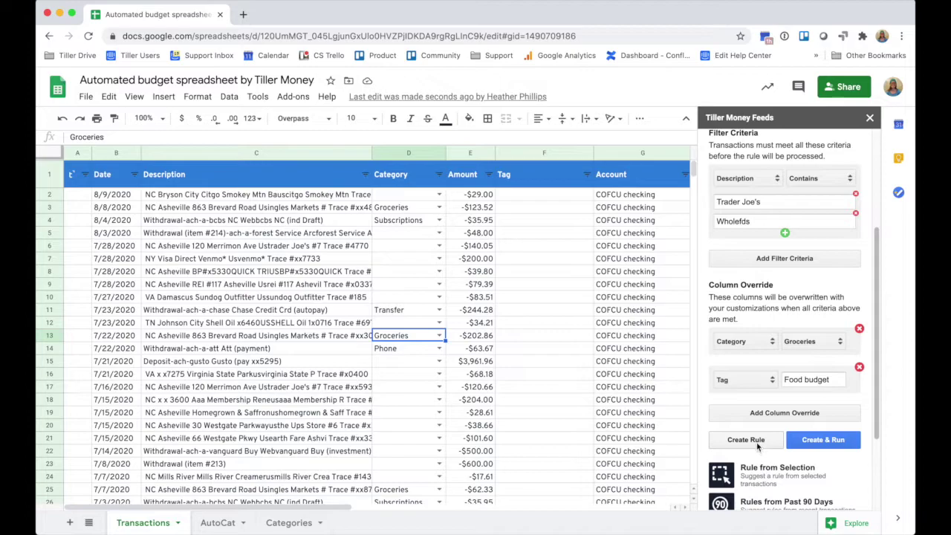
pyautogui.click(746, 441)
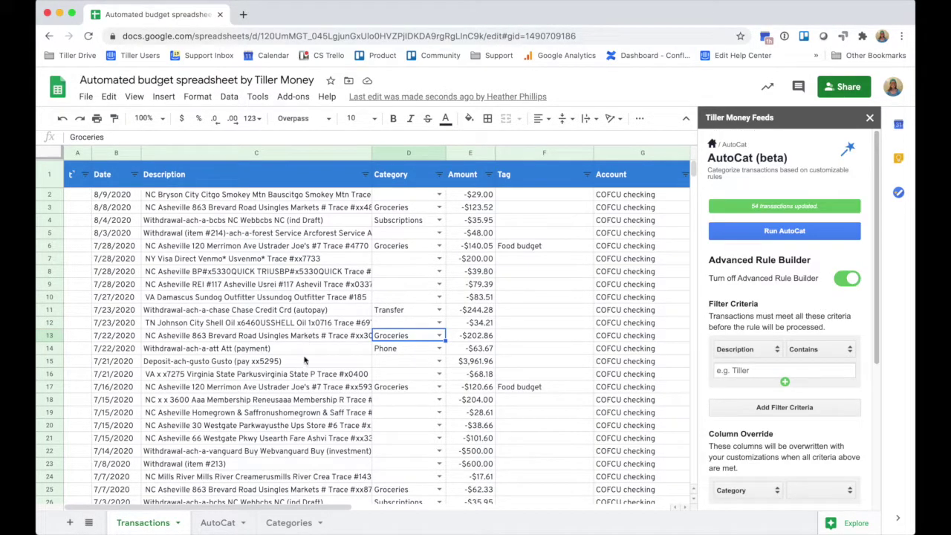
# Examine the new Trader Joe's and Wholefds rule in the AutoCat sheet and the tag on the first Trader Joe's transaction in the Transactions sheet.
pyautogui.click(293, 484)
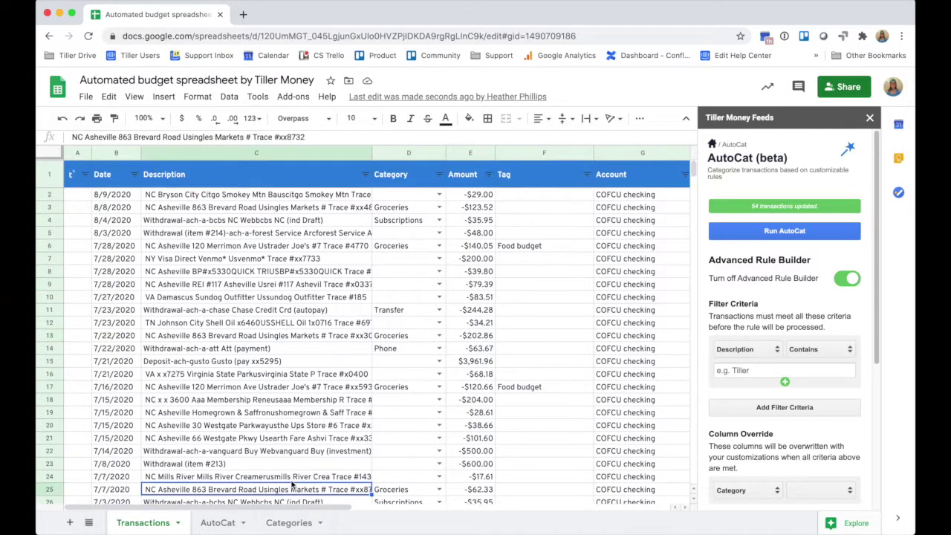
pyautogui.click(218, 522)
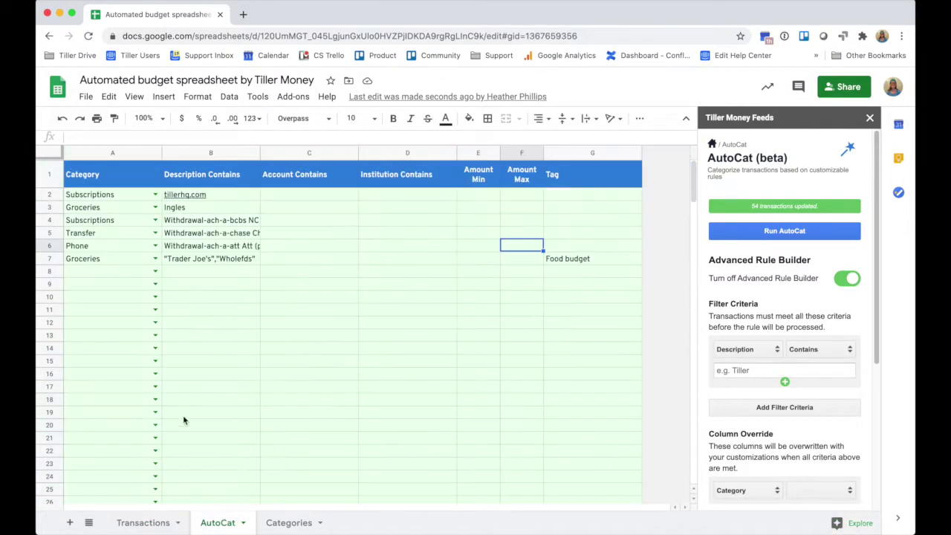
pyautogui.click(115, 260)
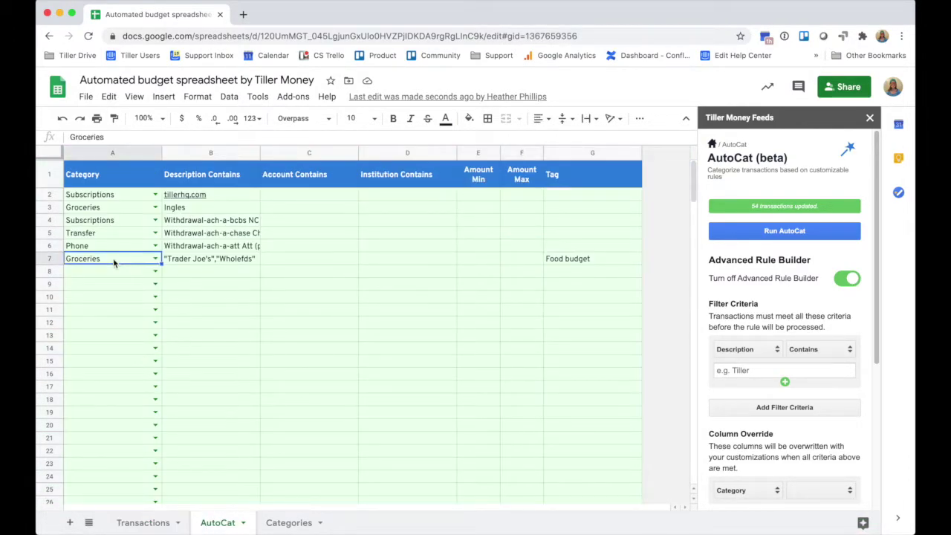
pyautogui.click(201, 261)
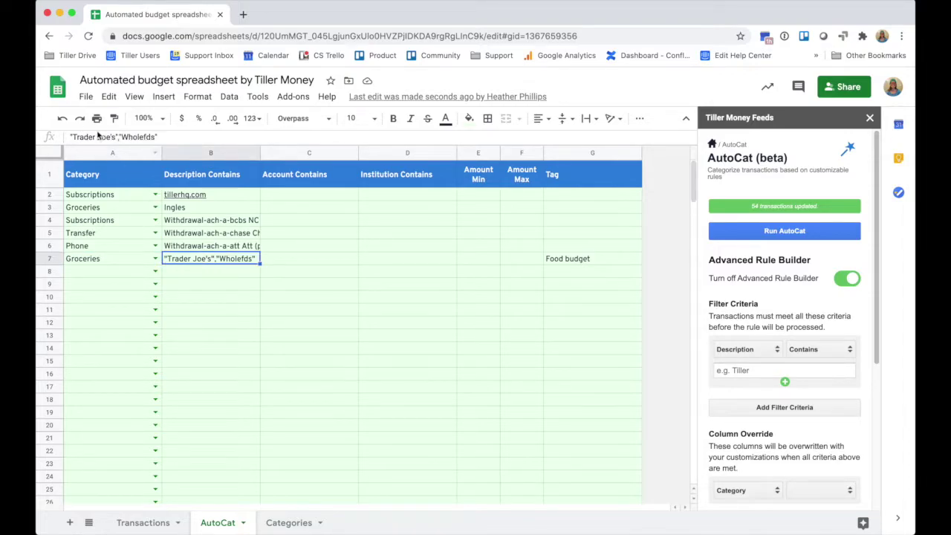
pyautogui.click(104, 259)
pyautogui.click(568, 262)
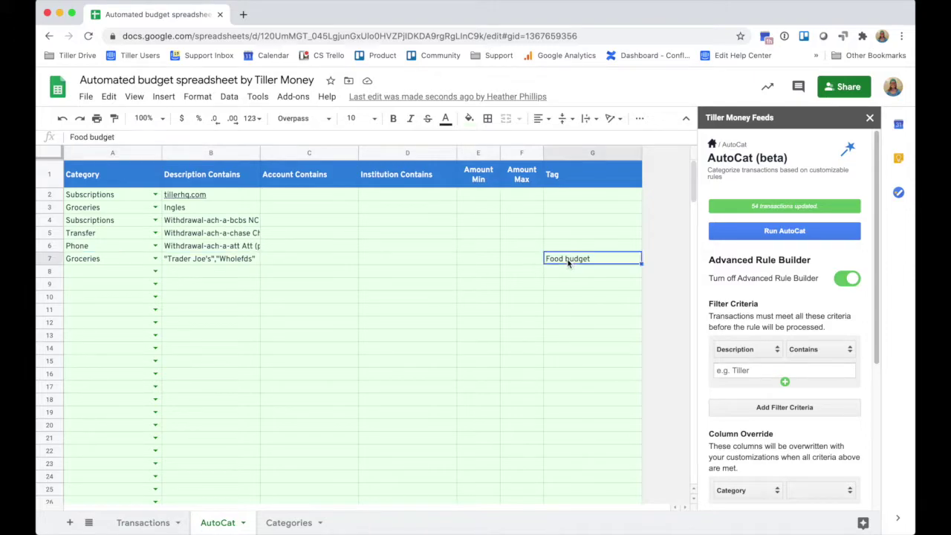
pyautogui.click(142, 522)
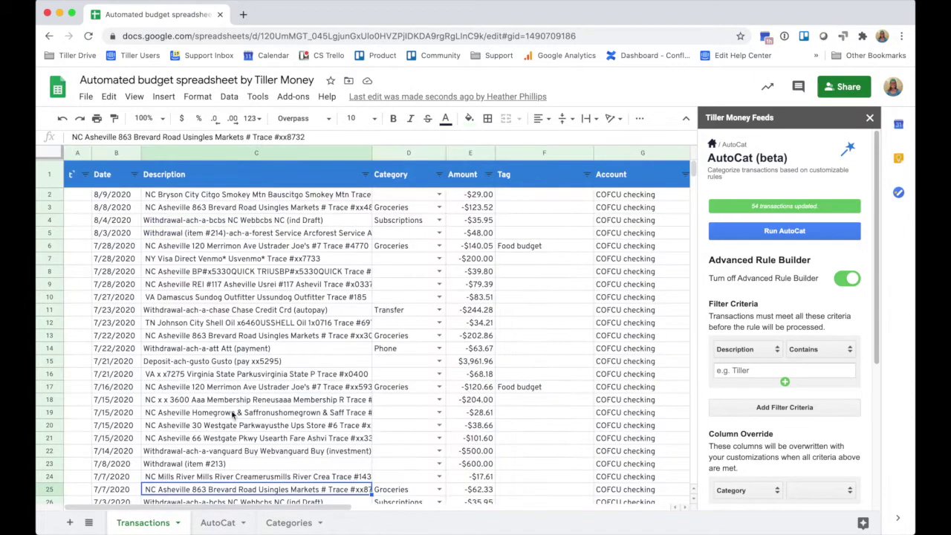
pyautogui.click(525, 248)
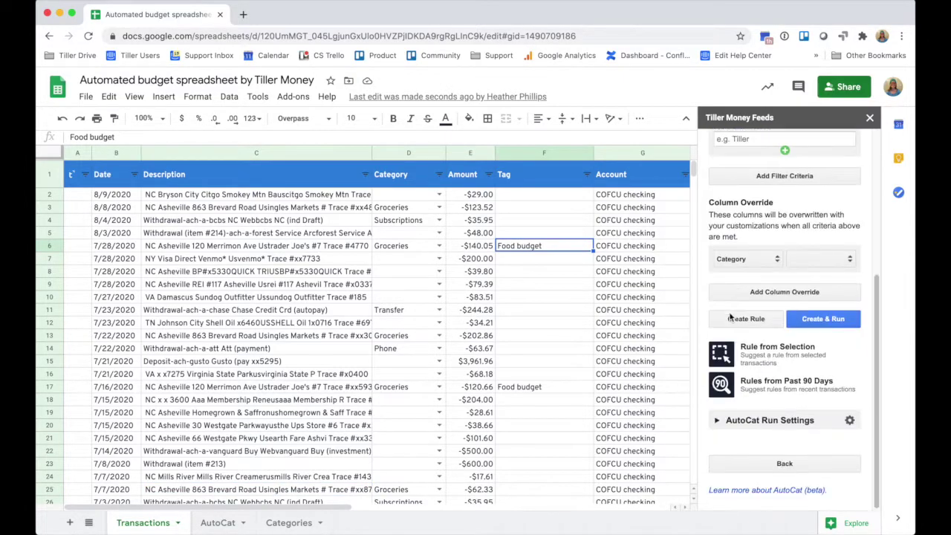
# Review the AutoCat Run Settings and the choices for which transactions rules run on, keeping Only Uncategorized Transactions, and collapse the settings.
pyautogui.click(718, 420)
pyautogui.scroll(-1, 772, 420)
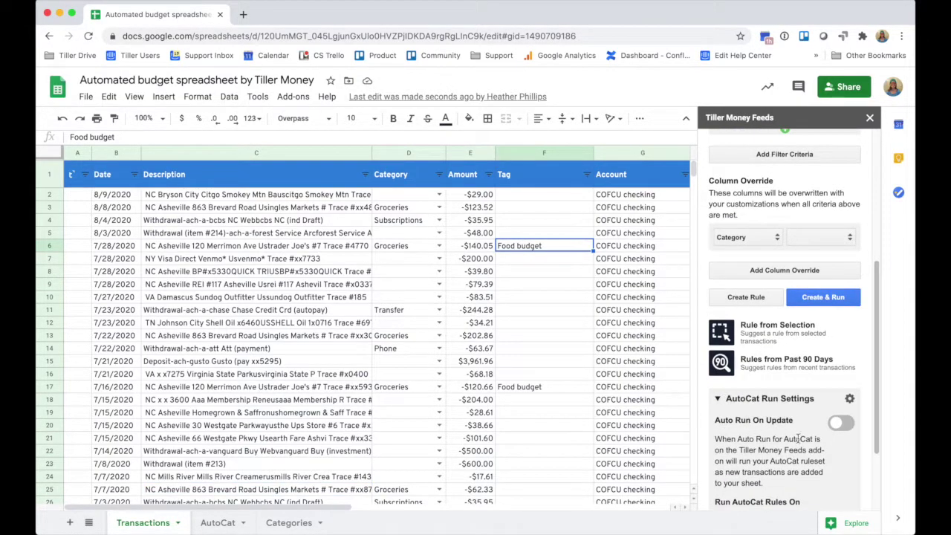
pyautogui.scroll(-3, 785, 420)
pyautogui.click(772, 450)
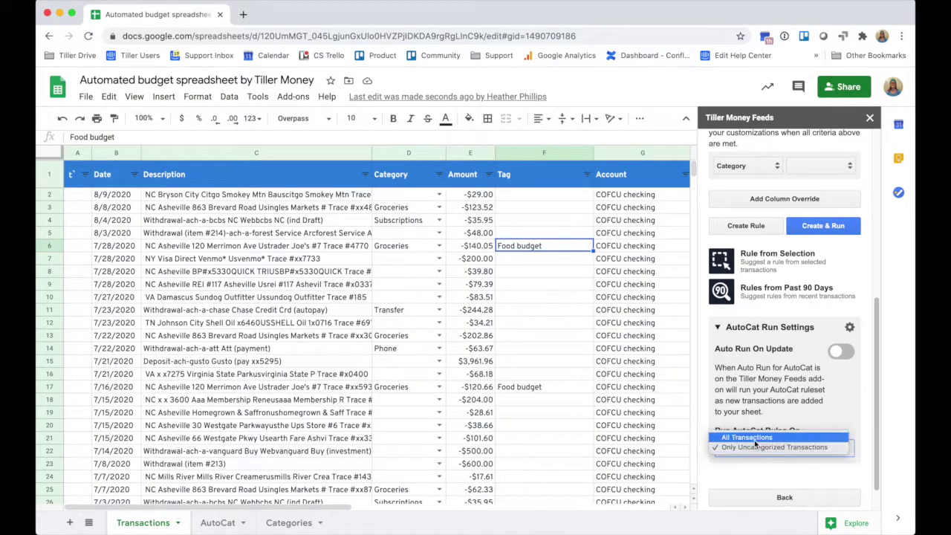
pyautogui.click(752, 447)
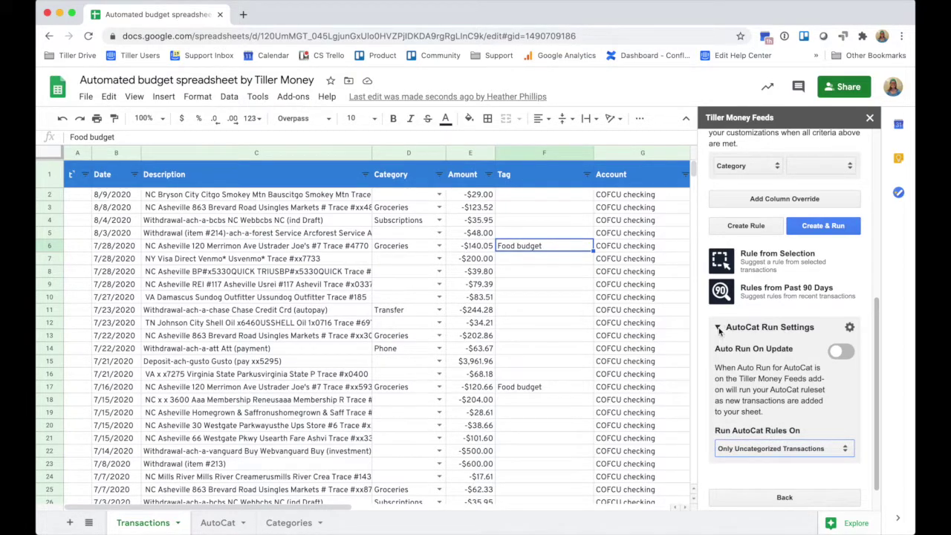
pyautogui.click(719, 329)
pyautogui.scroll(6, 765, 356)
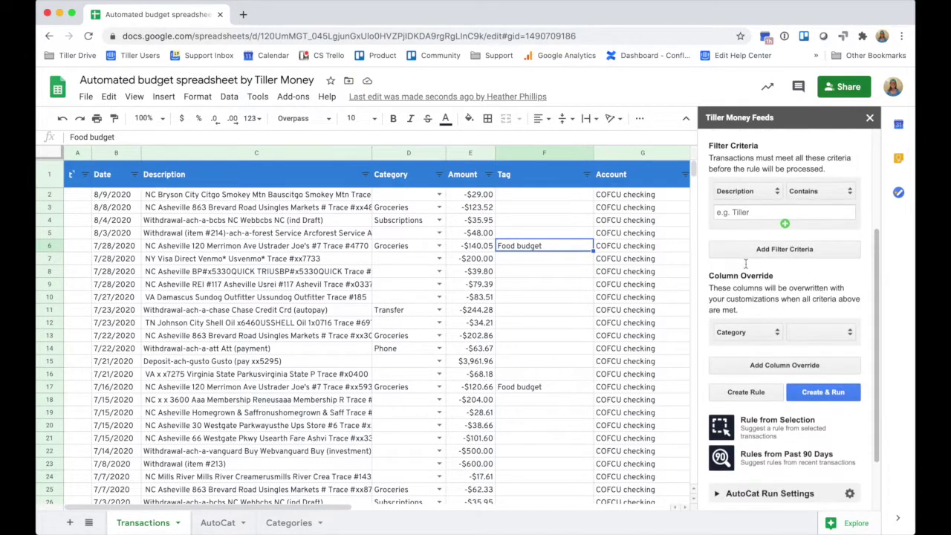